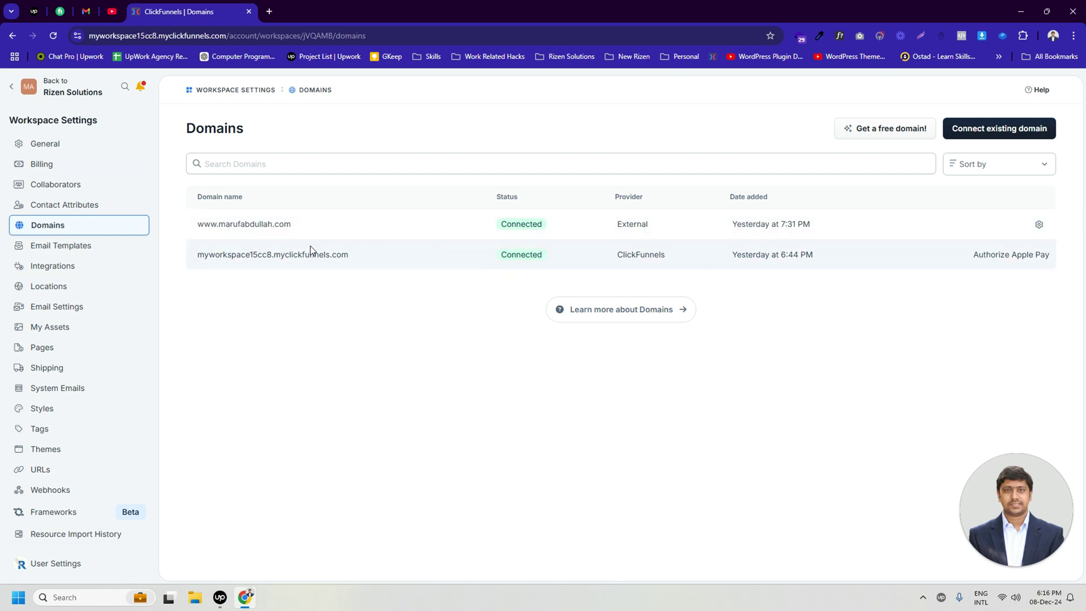
# - Review the general workspace settings: logo image gallery, subdomain, payments, order number format, team settings, Classic connection and workspace deletion
pyautogui.click(39, 145)
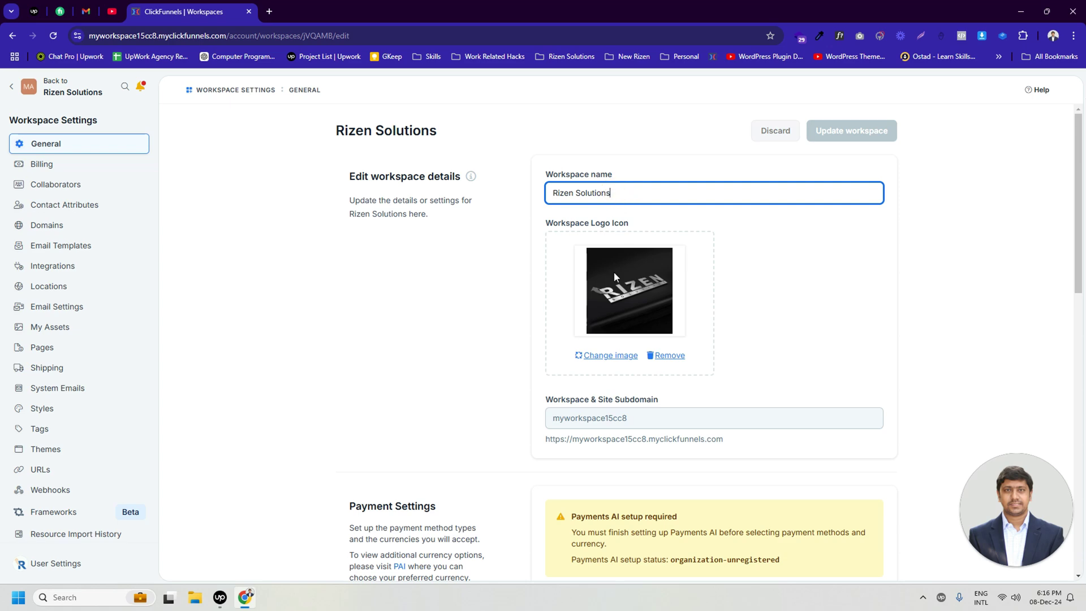
pyautogui.click(603, 357)
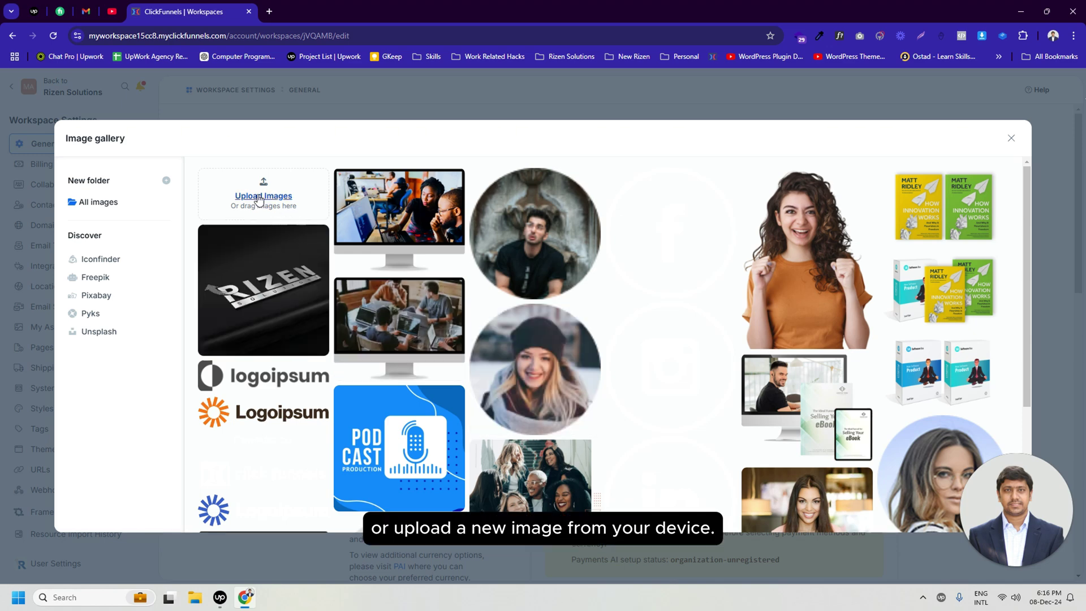
pyautogui.click(1011, 139)
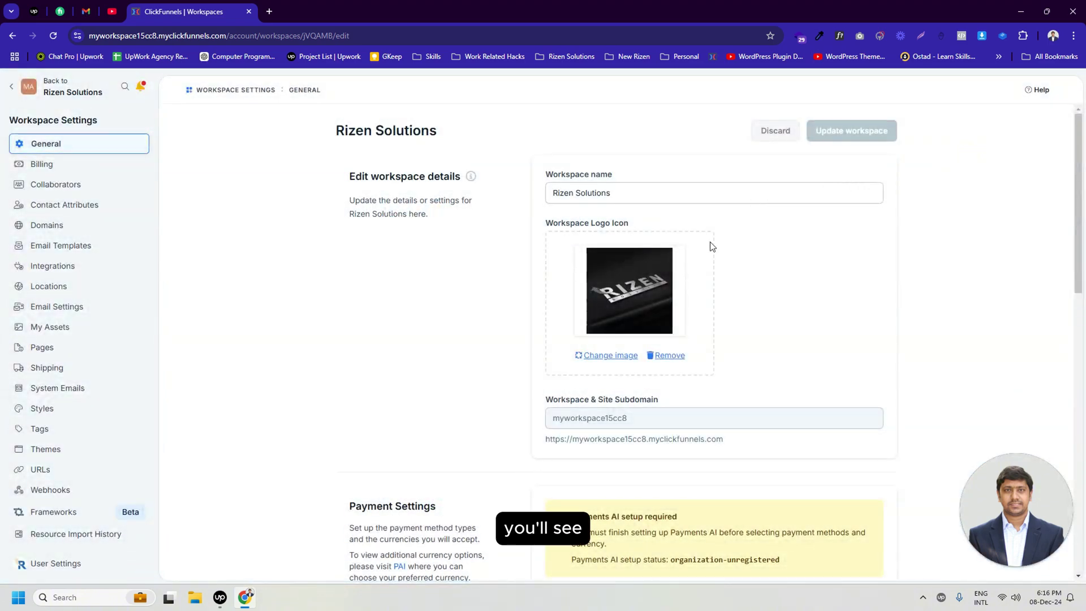
pyautogui.scroll(-2, 567, 461)
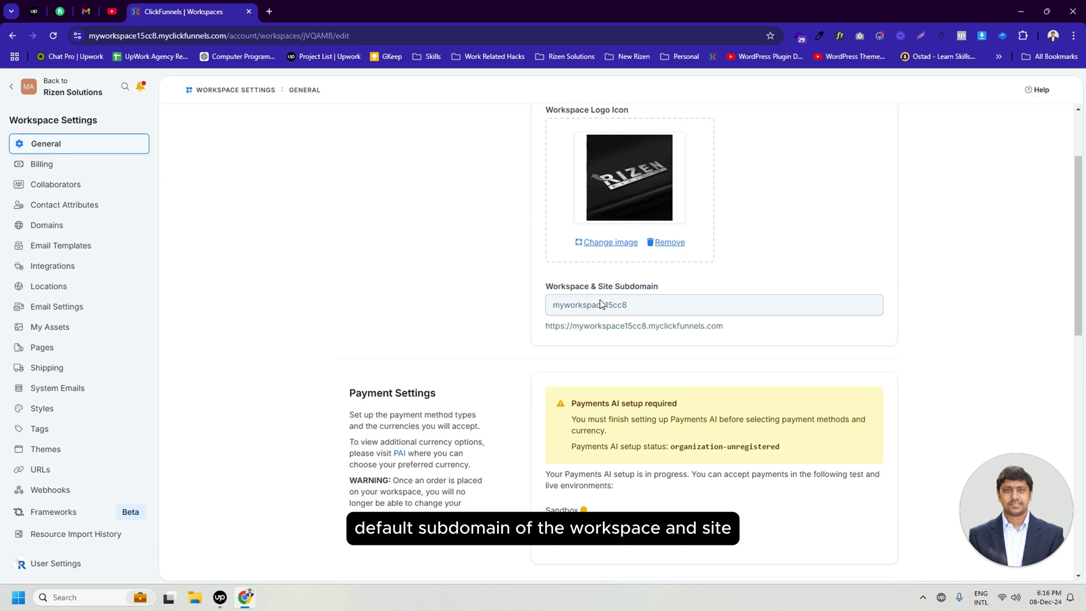
pyautogui.scroll(-2, 622, 351)
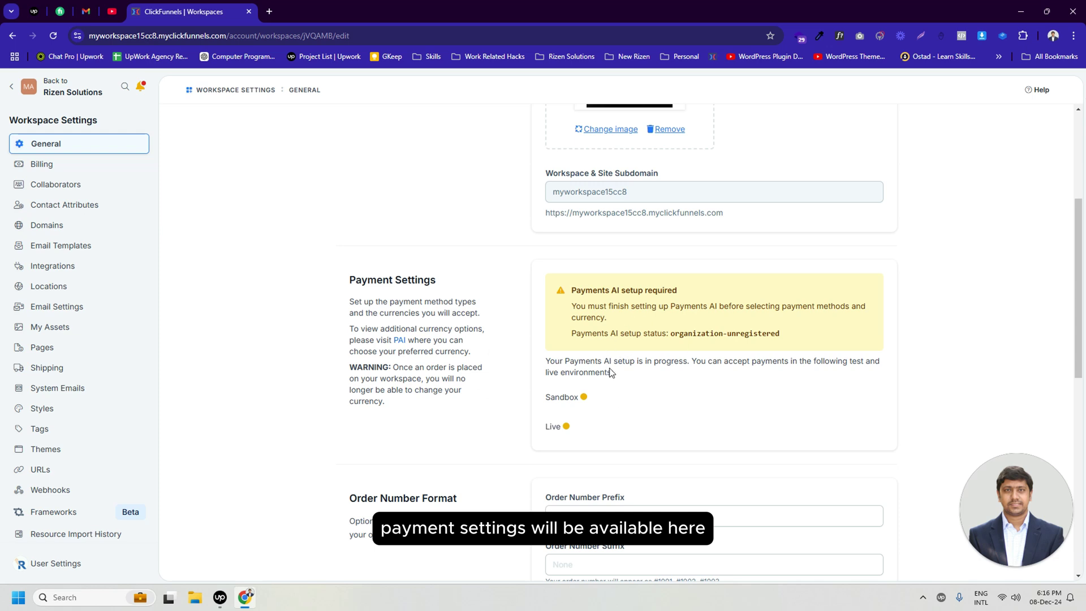
pyautogui.scroll(-3, 574, 344)
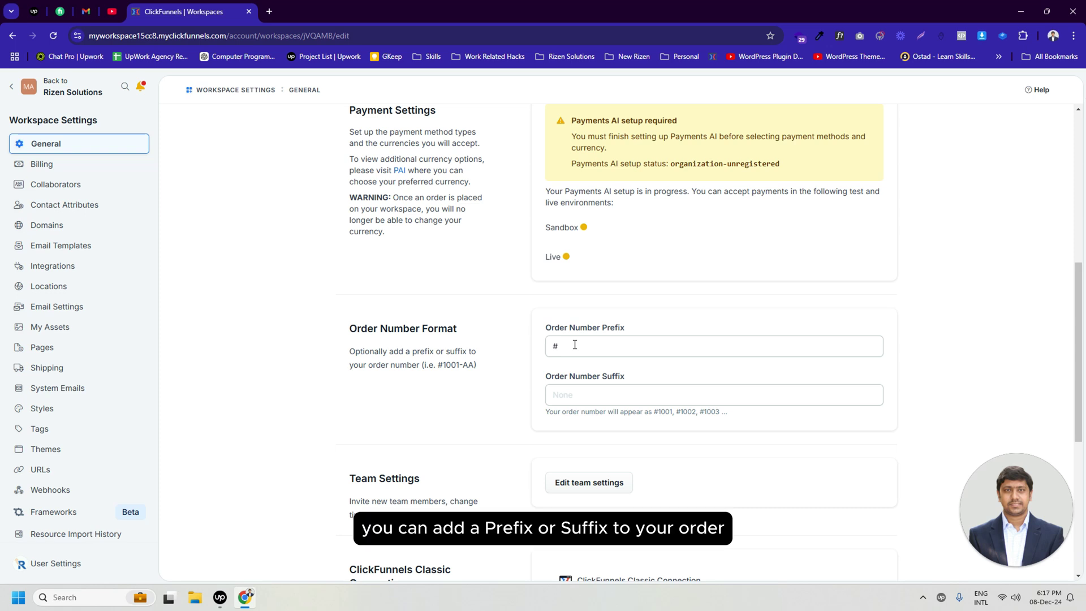
pyautogui.click(575, 344)
pyautogui.click(582, 390)
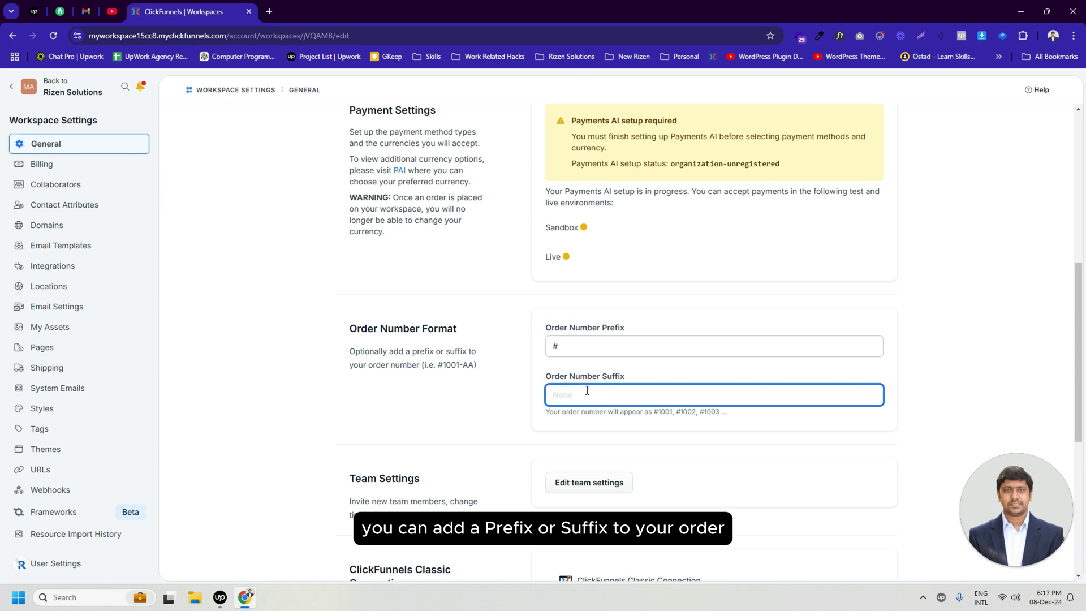
pyautogui.scroll(-3, 587, 390)
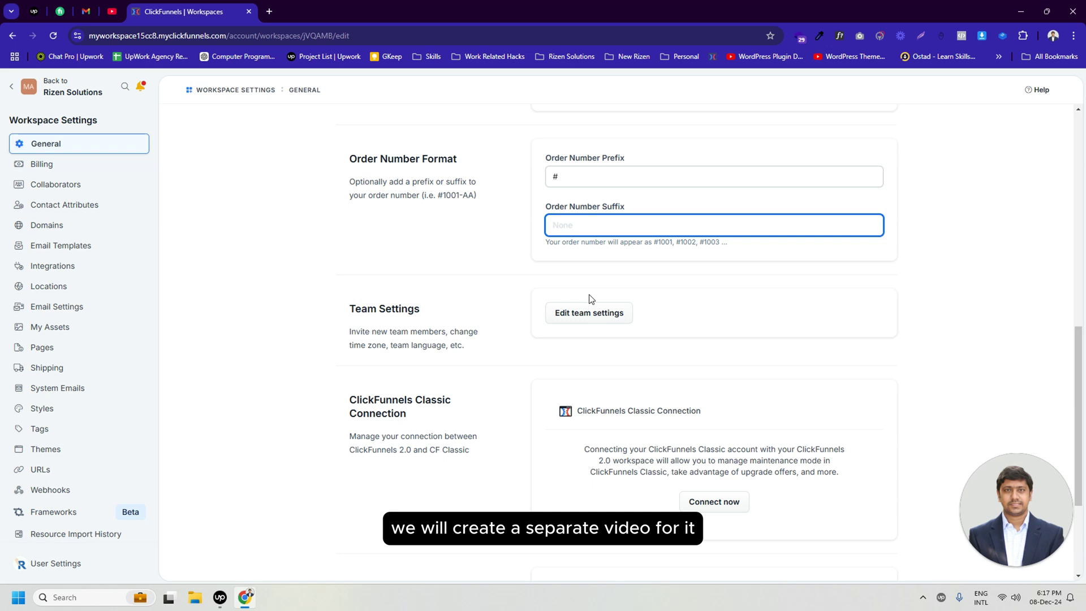
pyautogui.scroll(-1, 633, 357)
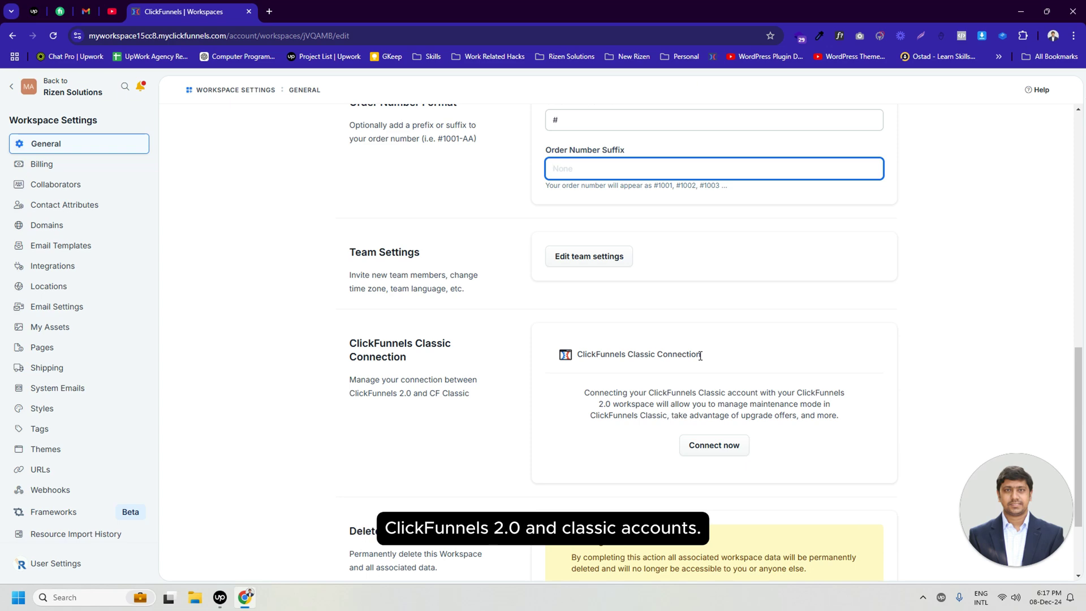
pyautogui.scroll(-2, 718, 373)
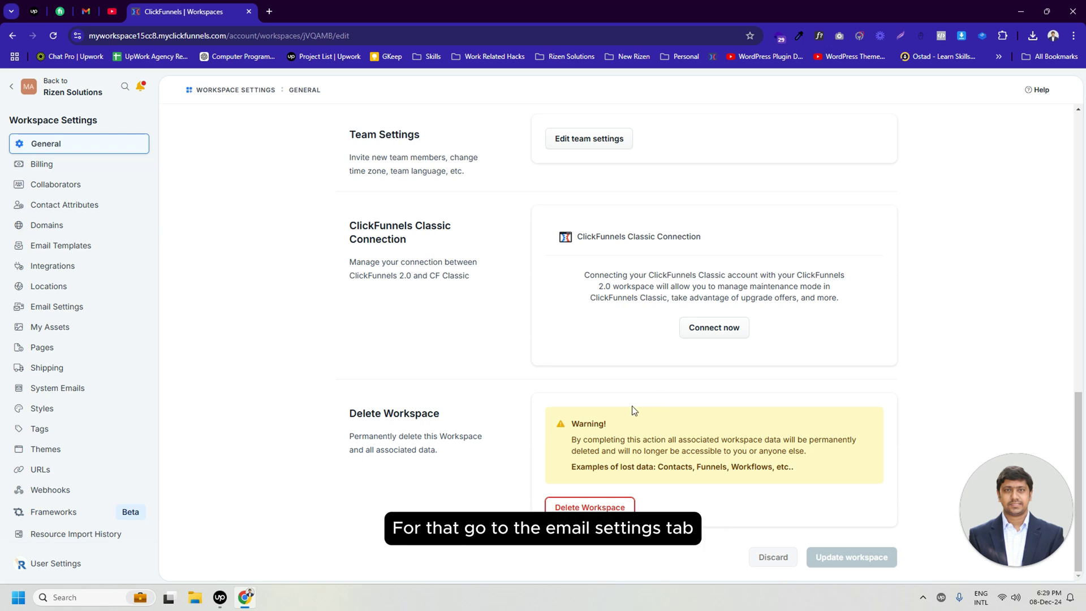
# - Check the connected email domain's verification status in the email settings and open the list of sender email addresses
pyautogui.click(54, 307)
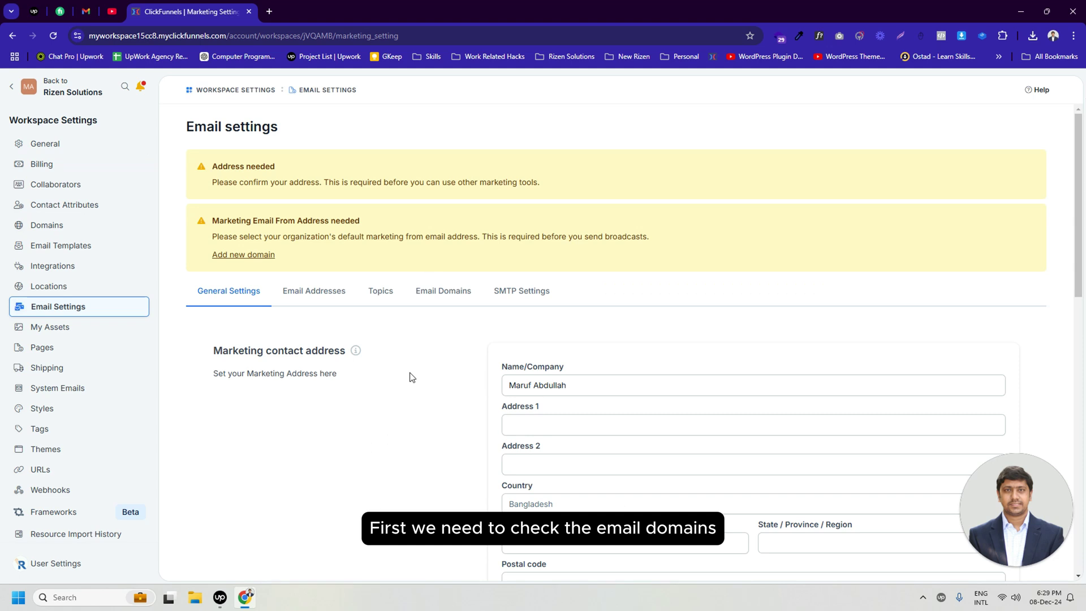
pyautogui.click(439, 297)
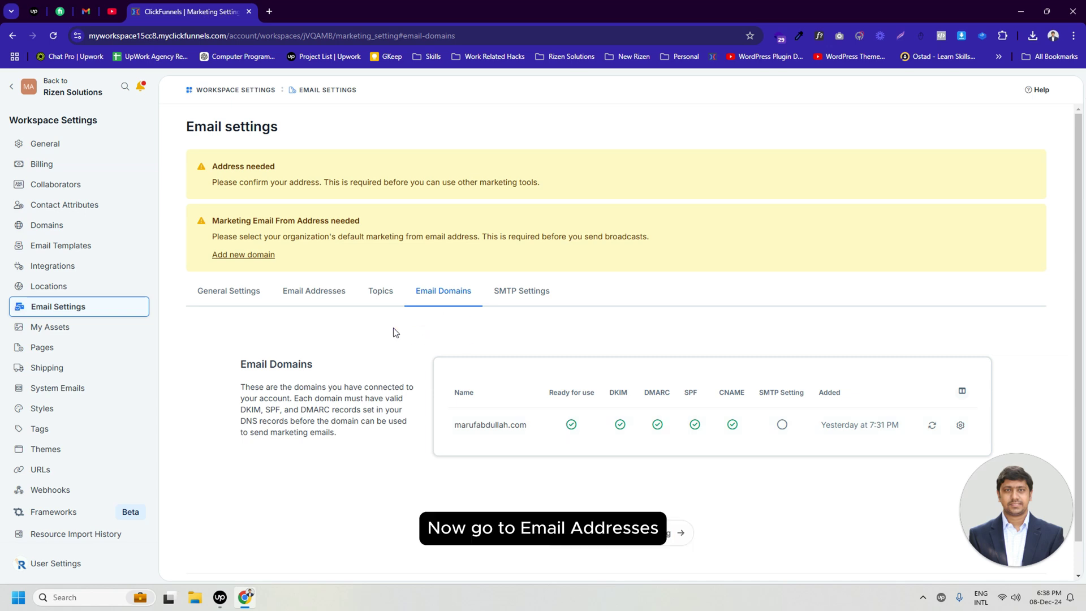
pyautogui.click(308, 290)
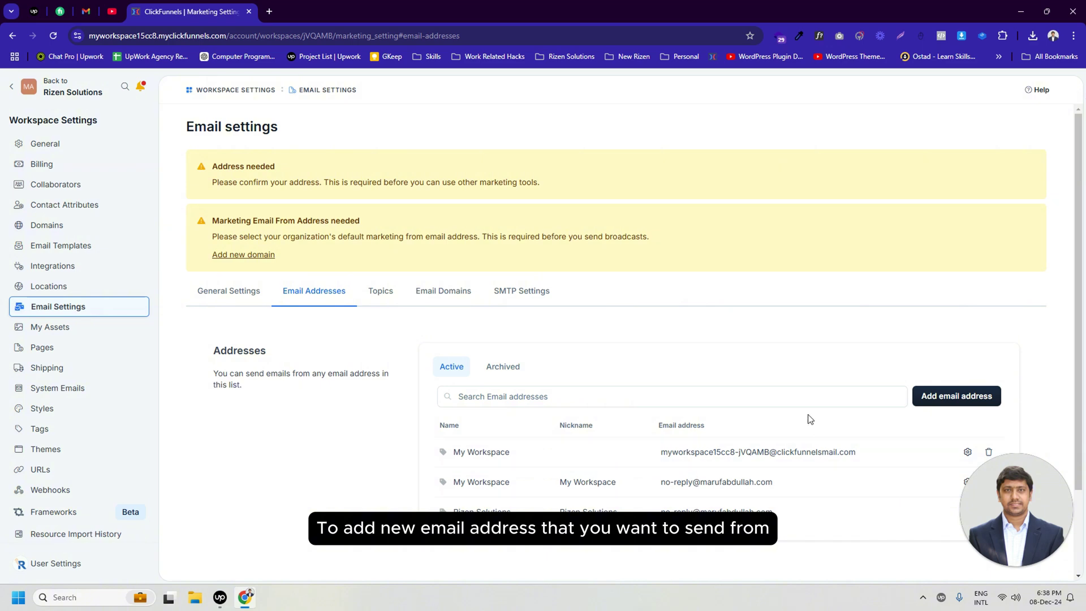
# - Start a new sender email address with the nickname Contact, name Rizen Solutions and username contact
pyautogui.click(949, 398)
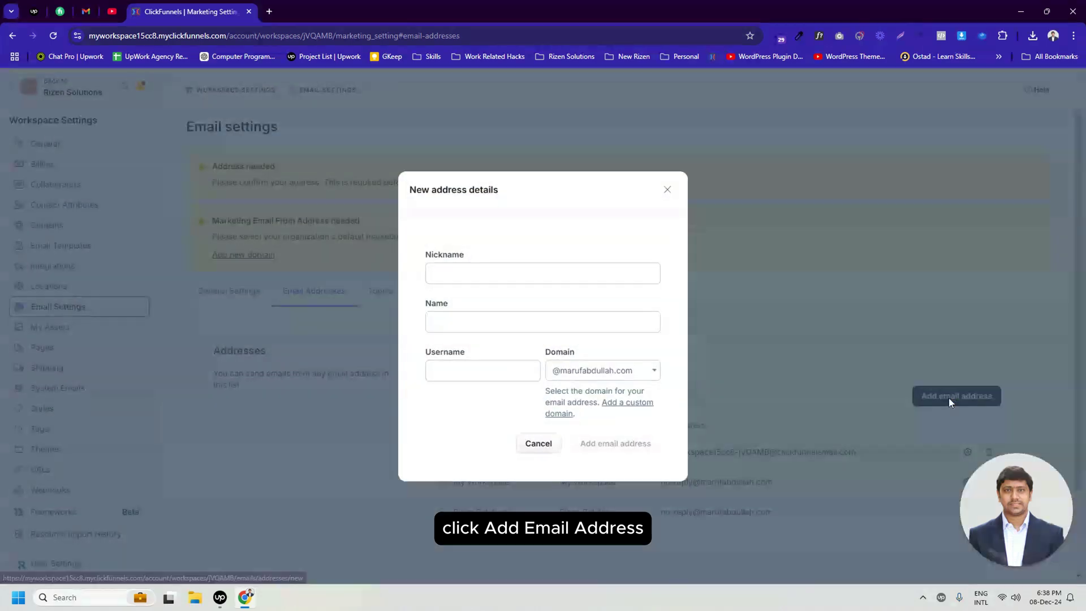
pyautogui.click(454, 269)
pyautogui.click(447, 366)
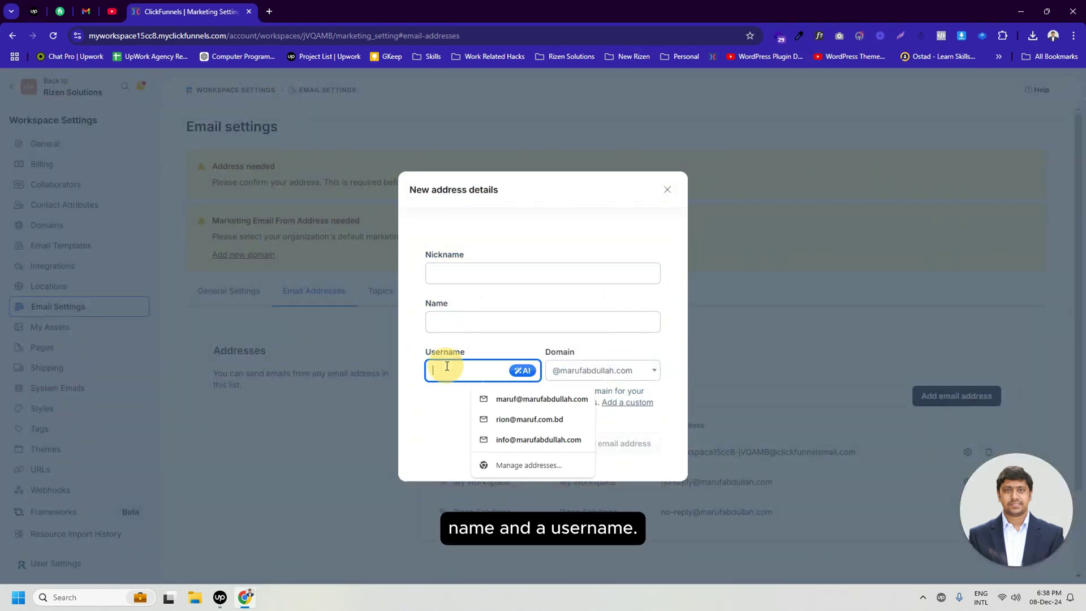
pyautogui.click(460, 266)
pyautogui.write('Contact')
pyautogui.click(453, 317)
pyautogui.write('Rizen Solutions')
pyautogui.click(463, 372)
pyautogui.write('contac')
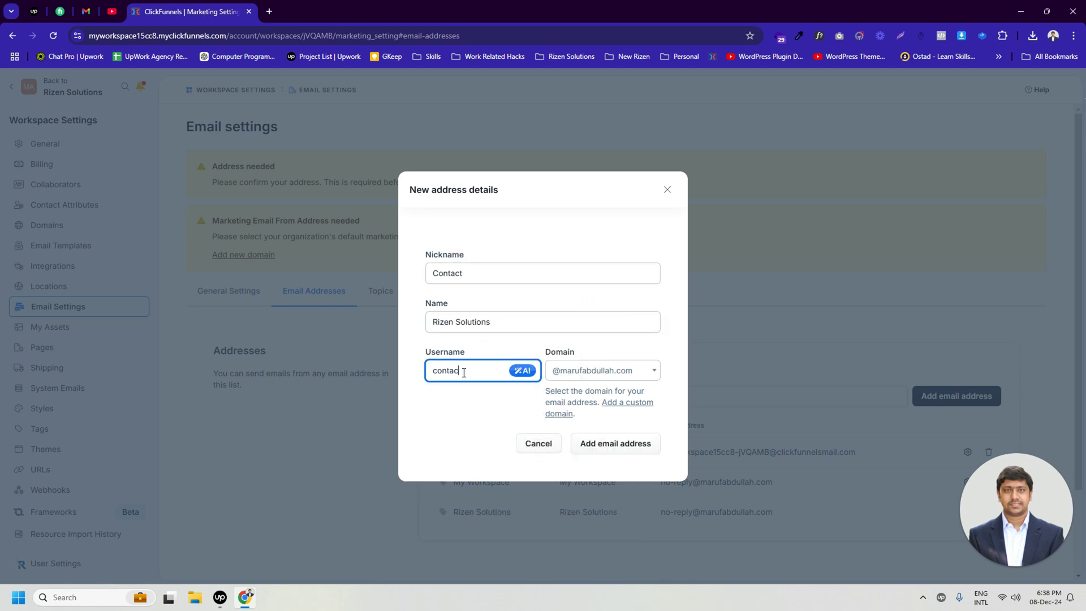
pyautogui.write('t')
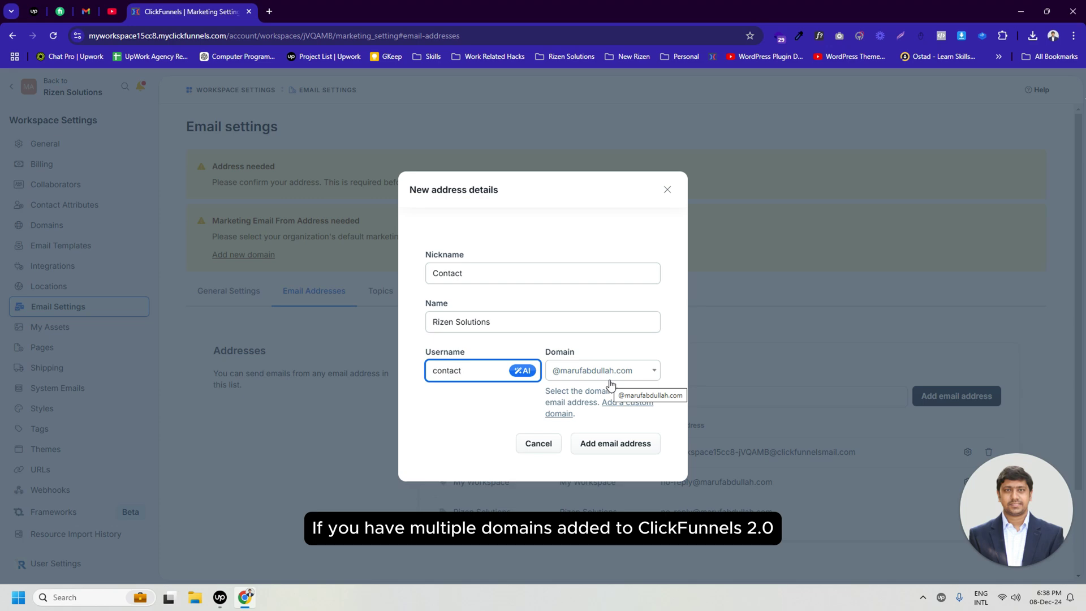
# - Choose the connected custom domain for the new address and add the email address
pyautogui.click(609, 375)
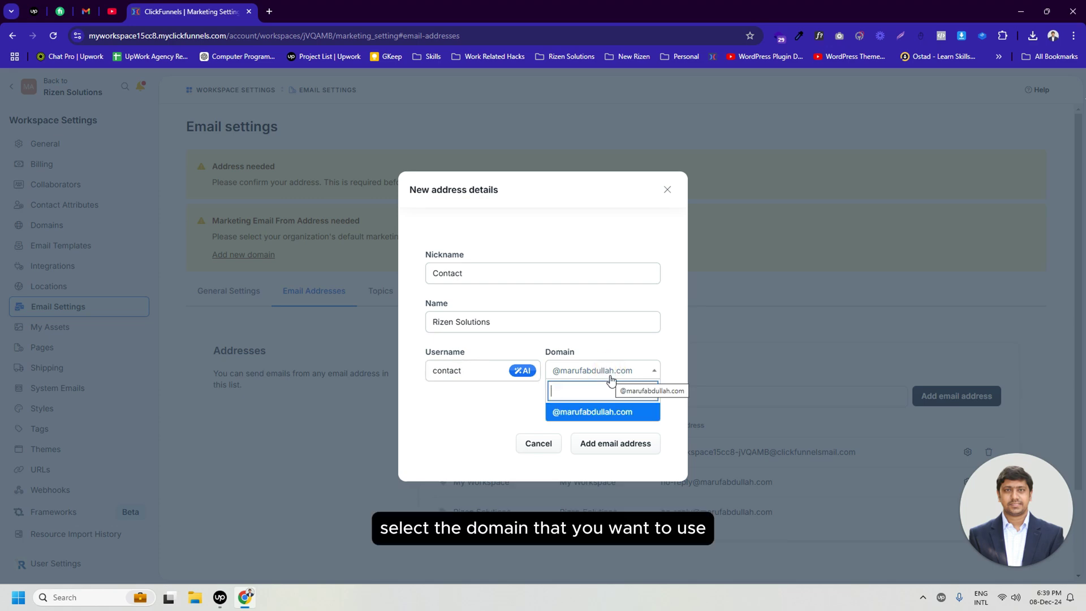
pyautogui.click(593, 415)
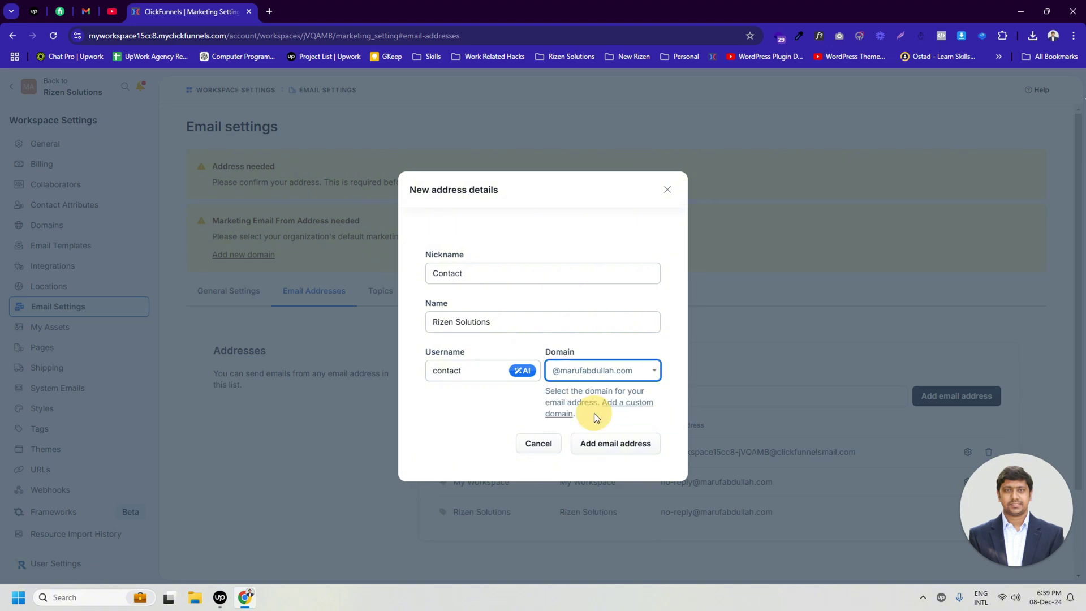
pyautogui.click(622, 442)
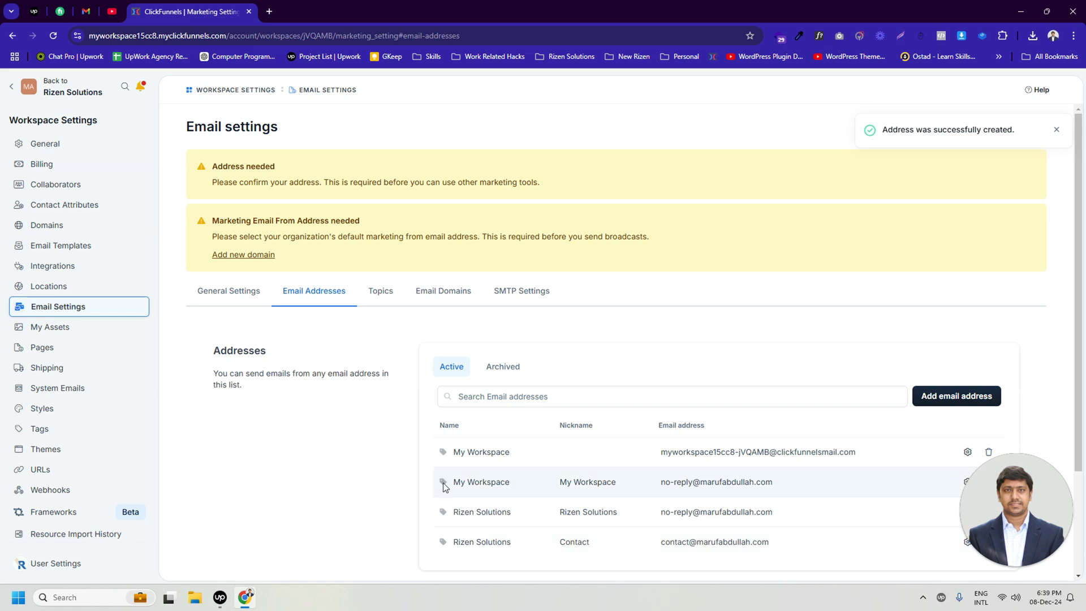
# - In the general email settings, shorten the unsubscribe footer text to "Unsubscribe" and turn on hiding of the 'Powered by ClickFunnels' badge
pyautogui.click(223, 292)
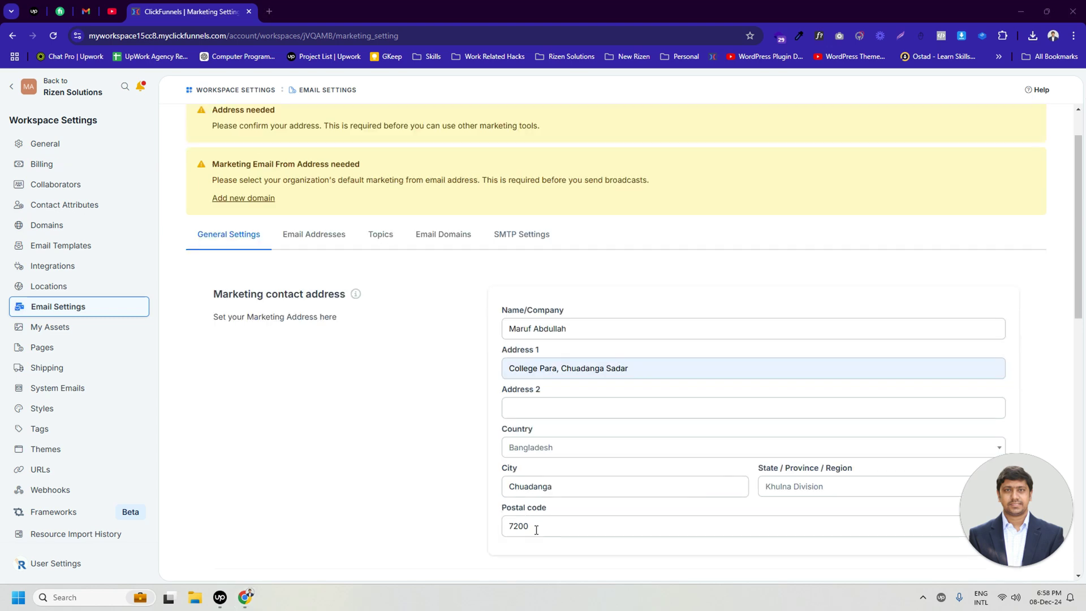
pyautogui.scroll(-5, 533, 528)
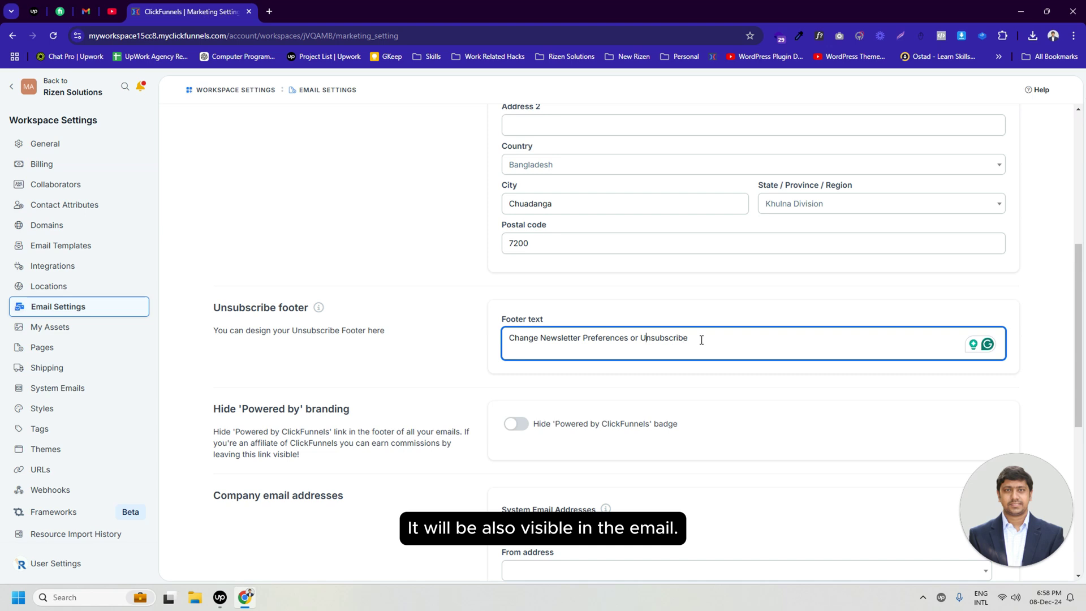
pyautogui.hotkey('ctrl', 'BackSpace')
pyautogui.hotkey('ctrl', 'BackSpace')
pyautogui.hotkey('ctrl', 'BackSpace')
pyautogui.hotkey('ctrl', 'BackSpace')
pyautogui.scroll(-3, 566, 328)
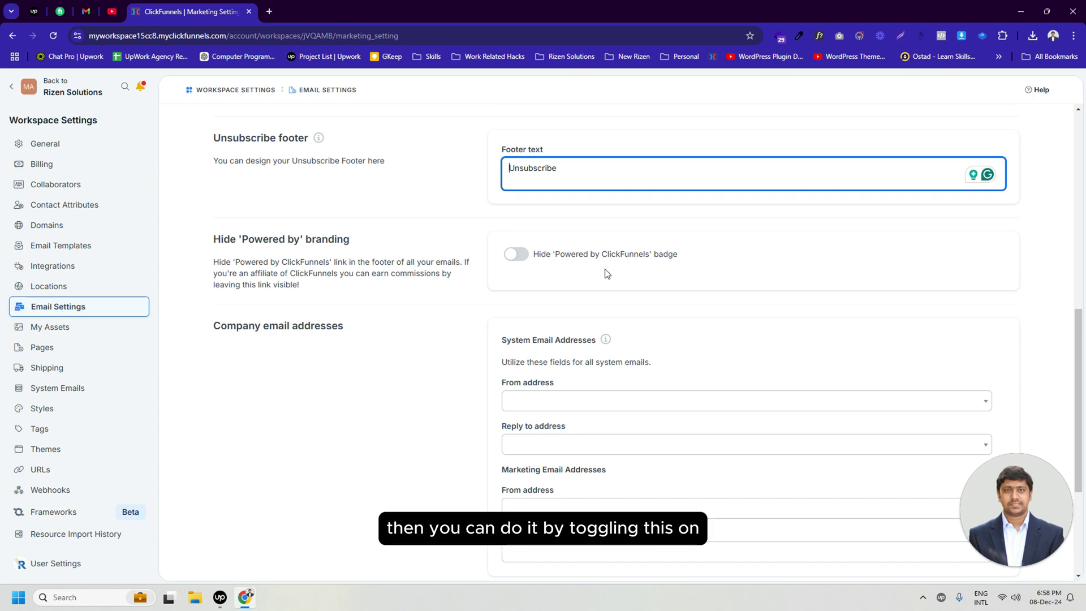
pyautogui.click(517, 255)
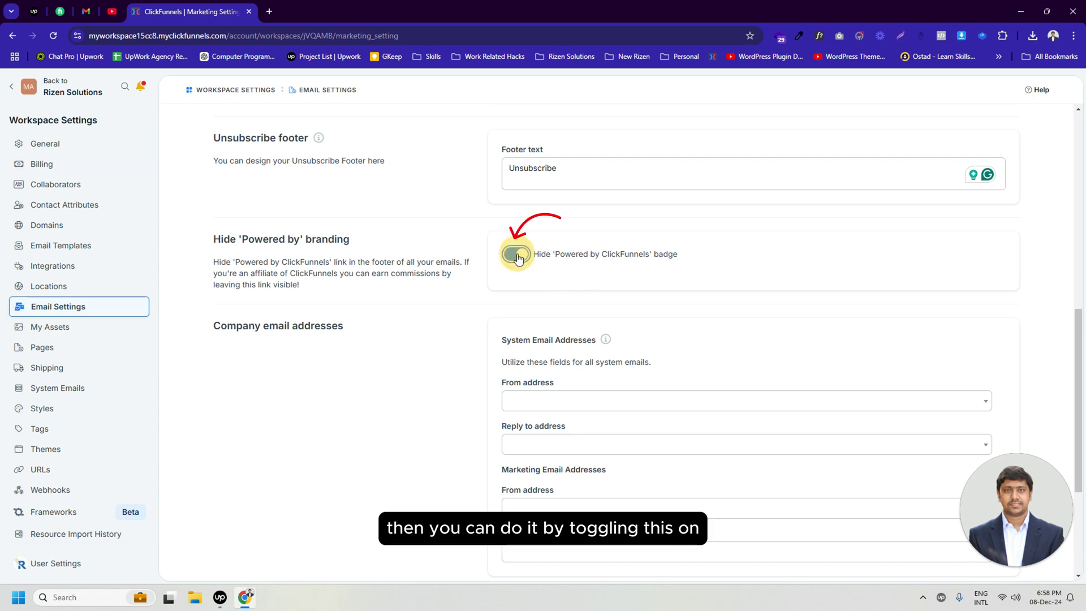
# - Set the From address of both marketing and system emails to the Rizen Solutions contact address on the custom domain
pyautogui.scroll(-3, 533, 236)
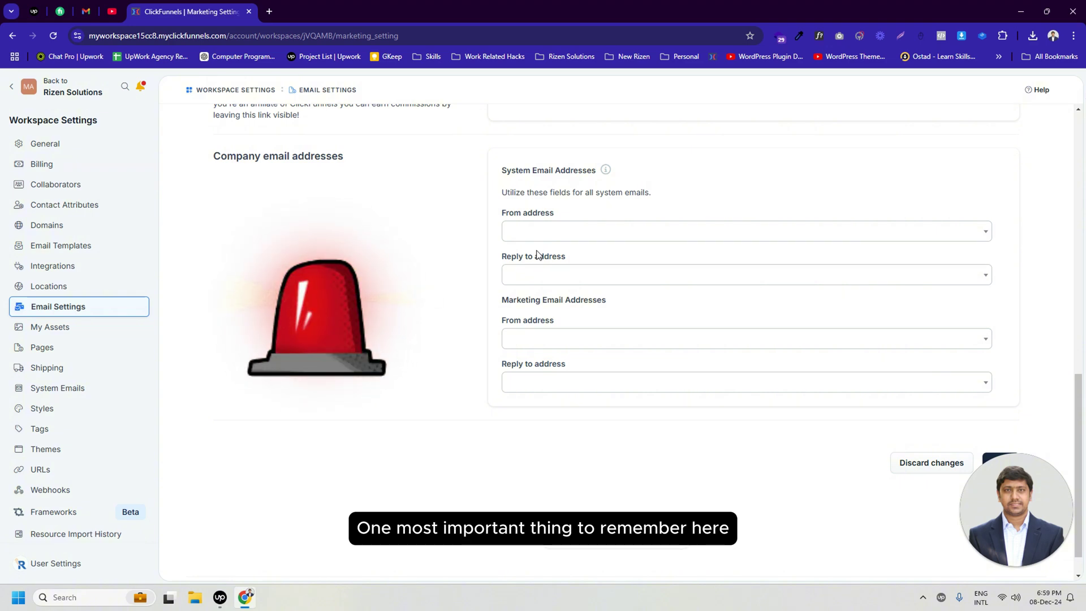
pyautogui.click(537, 234)
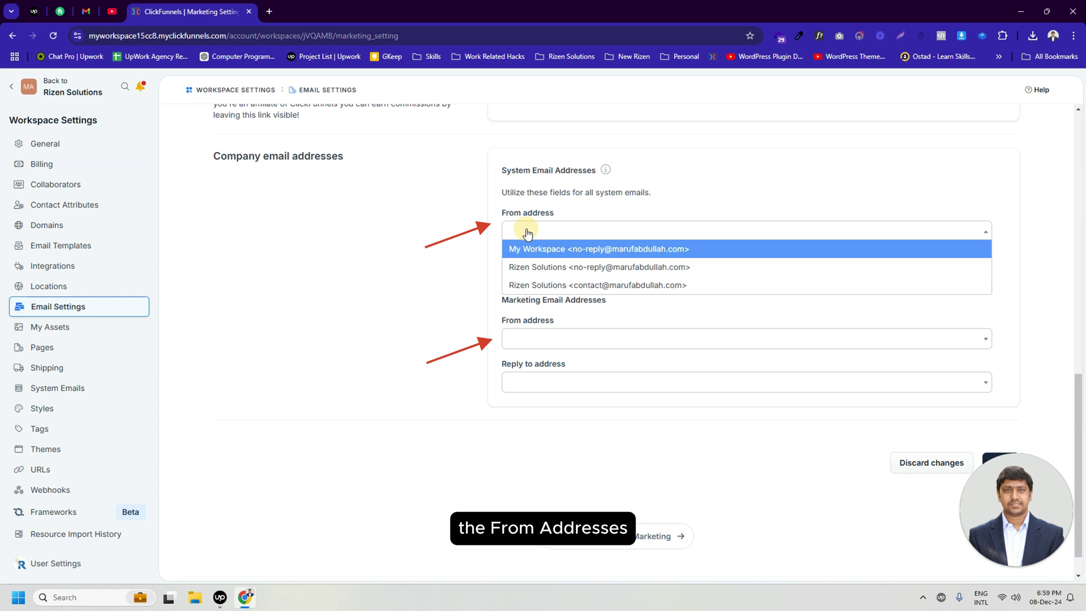
pyautogui.click(523, 340)
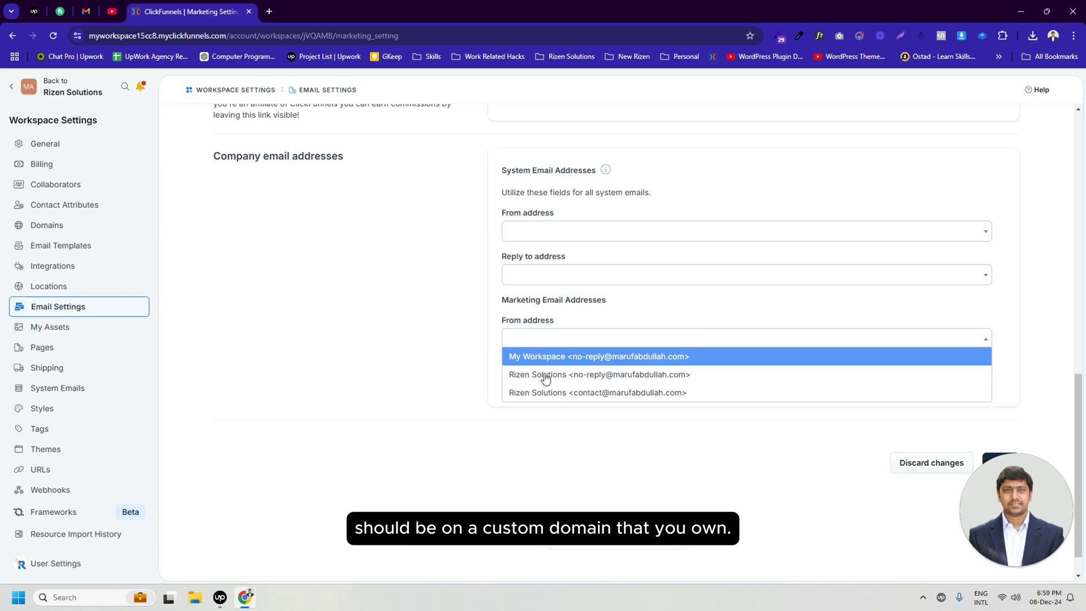
pyautogui.click(576, 393)
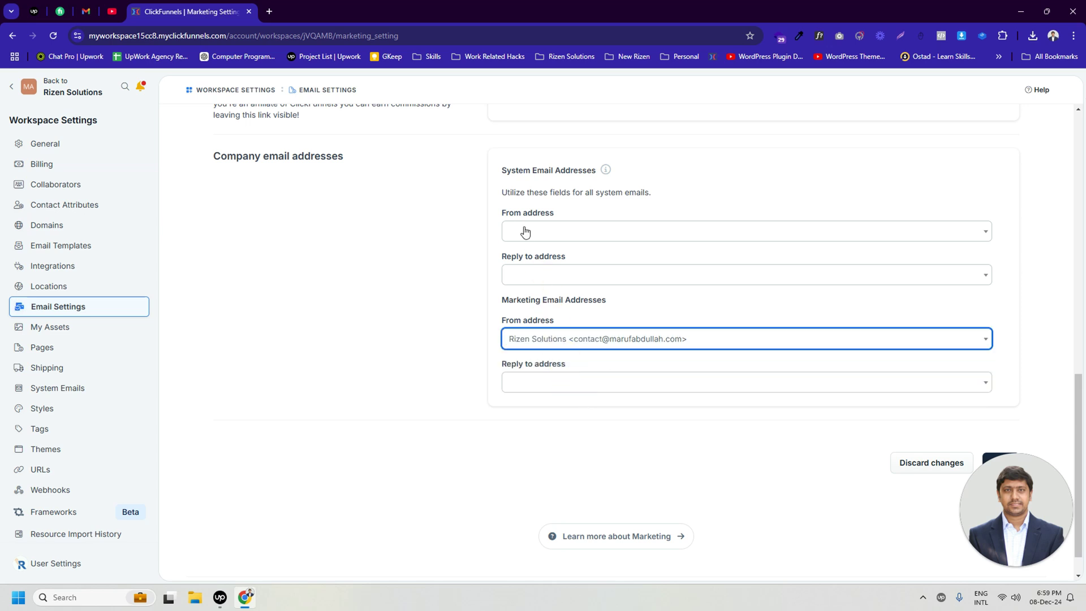
pyautogui.click(521, 230)
pyautogui.click(548, 285)
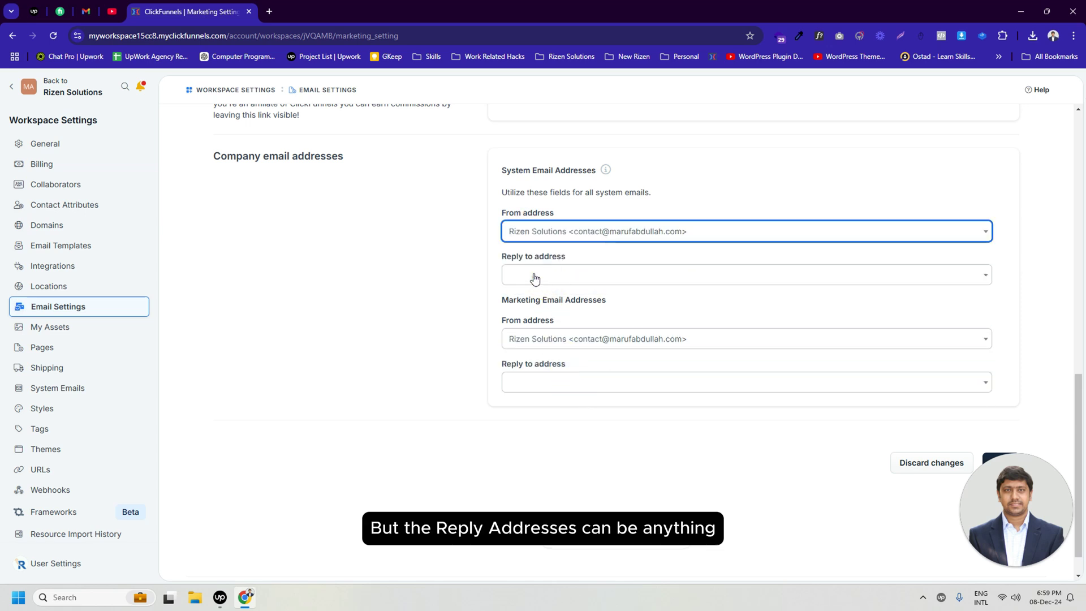
# - Set the Reply to address of both system and marketing emails to the Rizen Solutions no-reply address and save the email settings
pyautogui.click(553, 278)
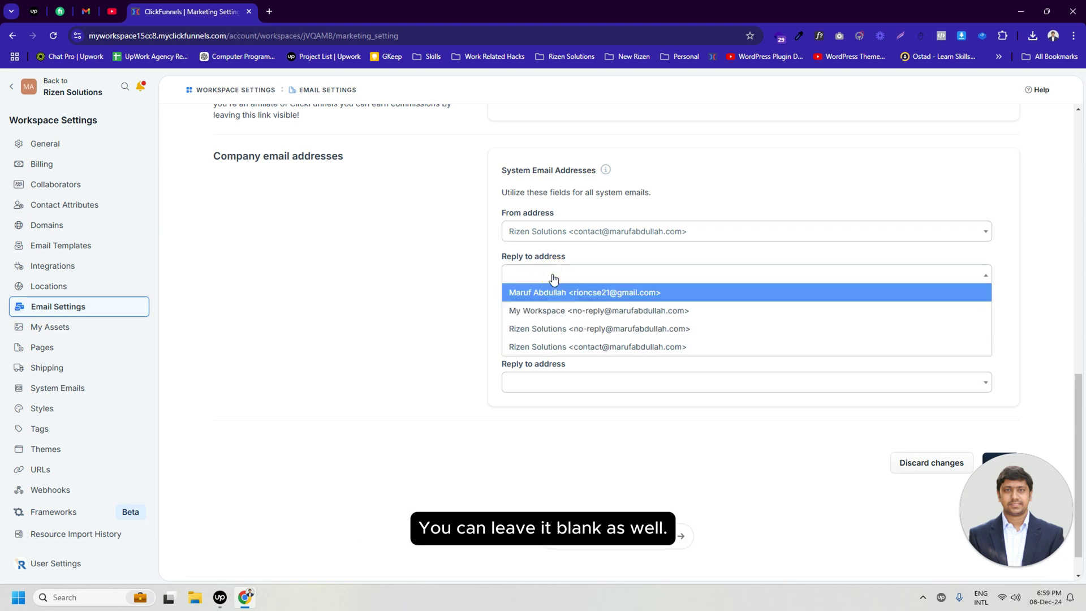
pyautogui.click(568, 328)
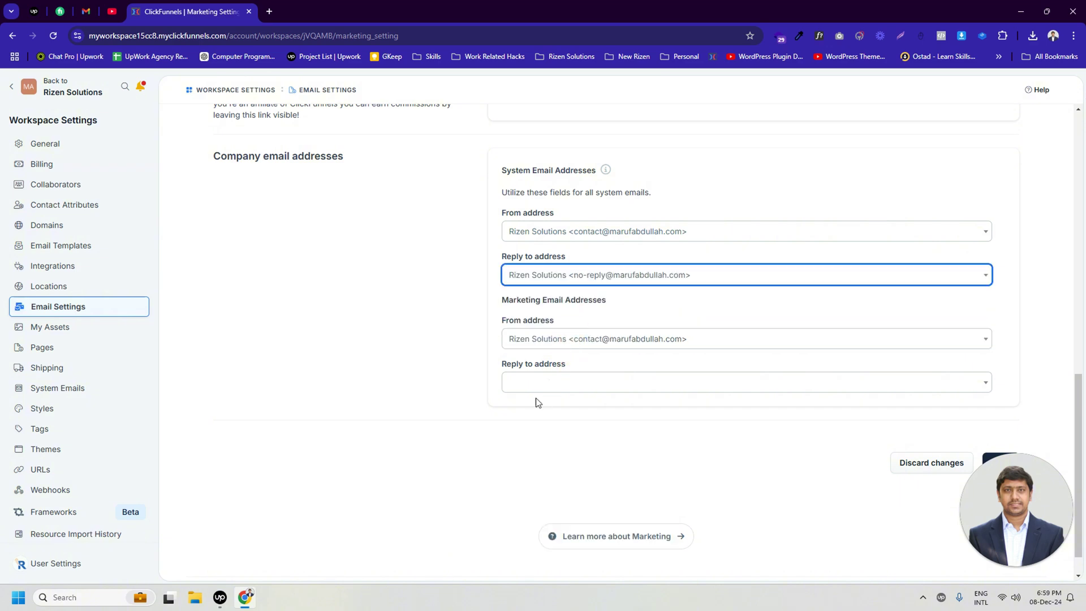
pyautogui.click(543, 383)
pyautogui.click(582, 436)
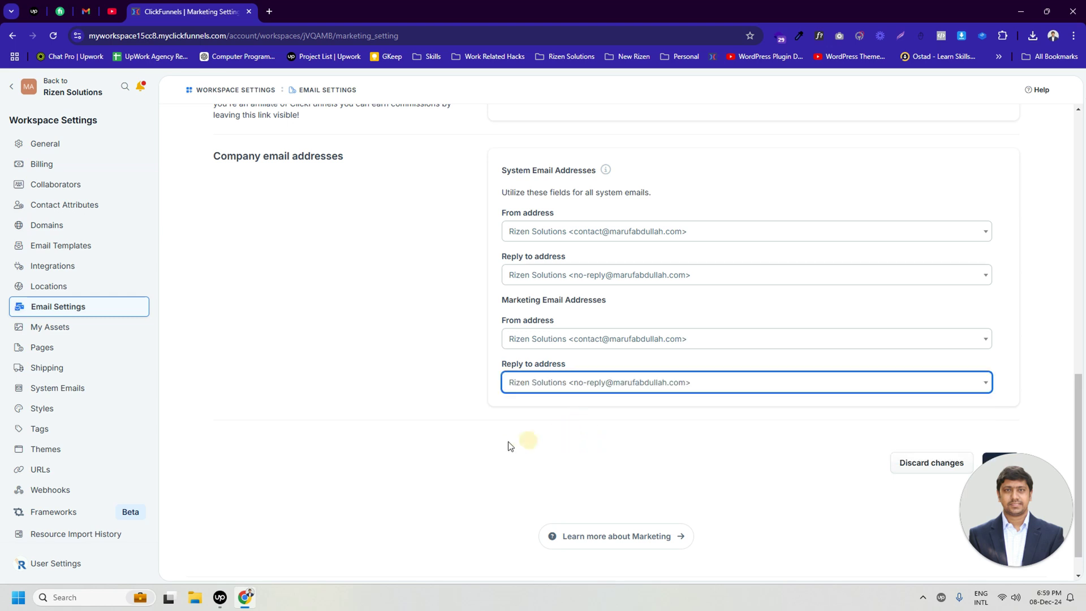
pyautogui.scroll(-1, 663, 457)
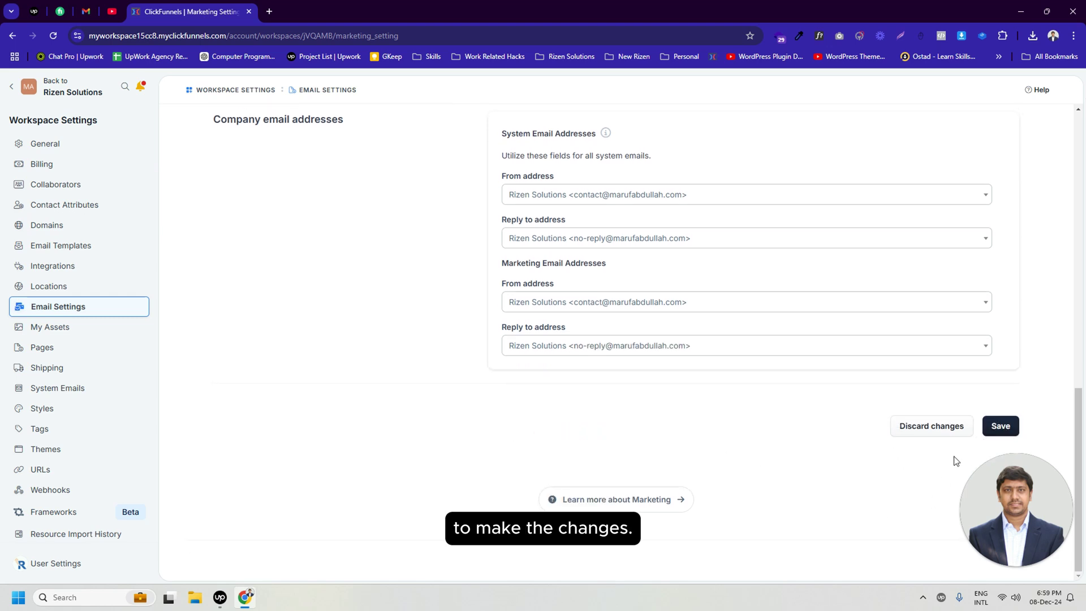
pyautogui.click(1000, 427)
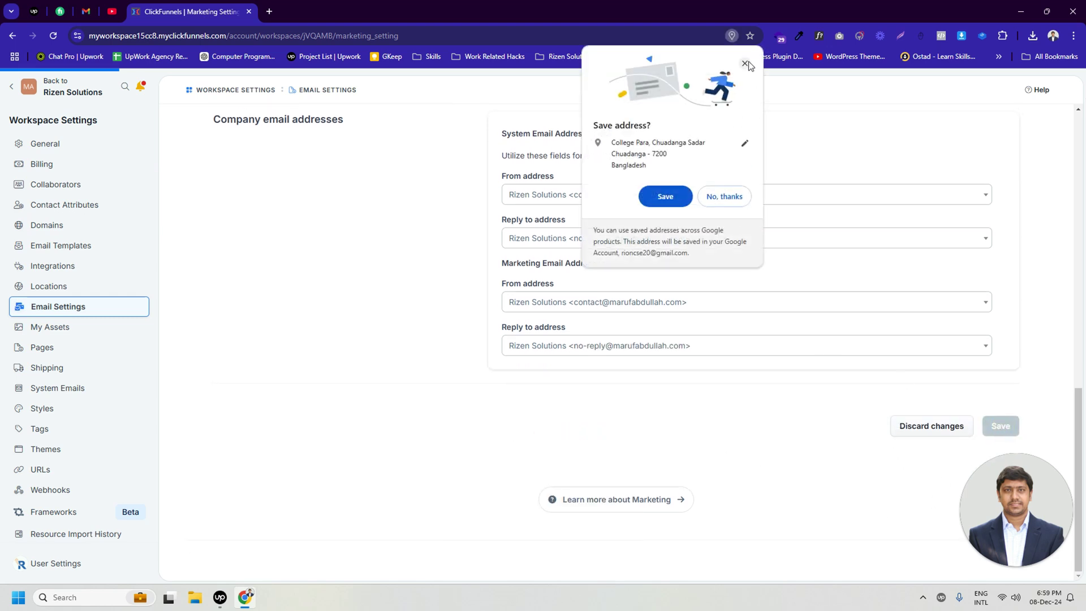